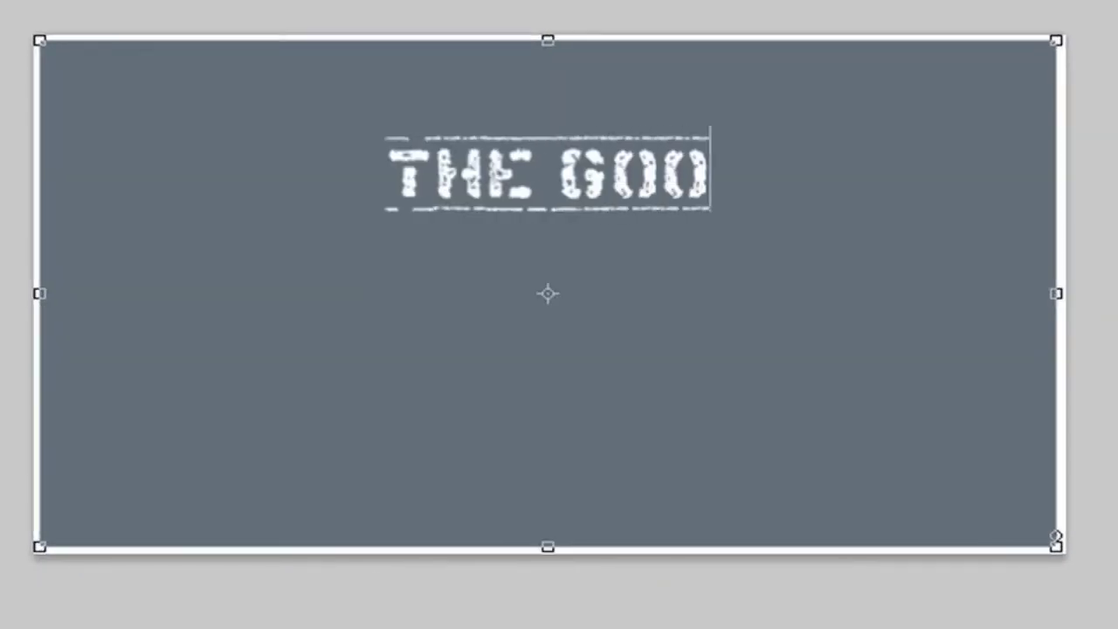
type("ER")
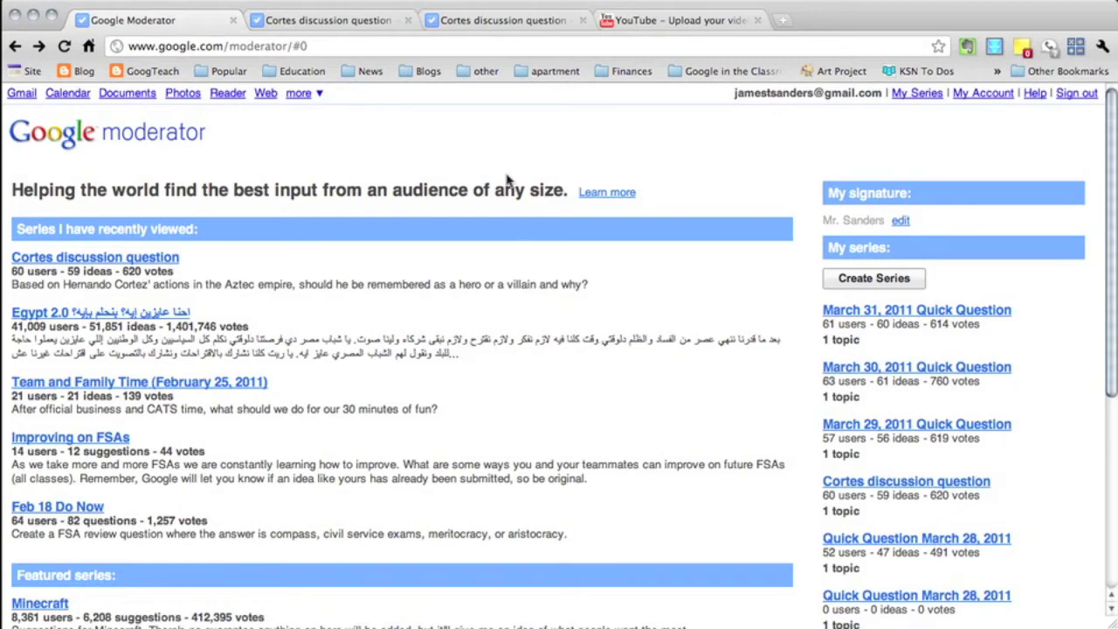
Step: Start a new series and title it "Monday's Quick Question"
left_click(873, 278)
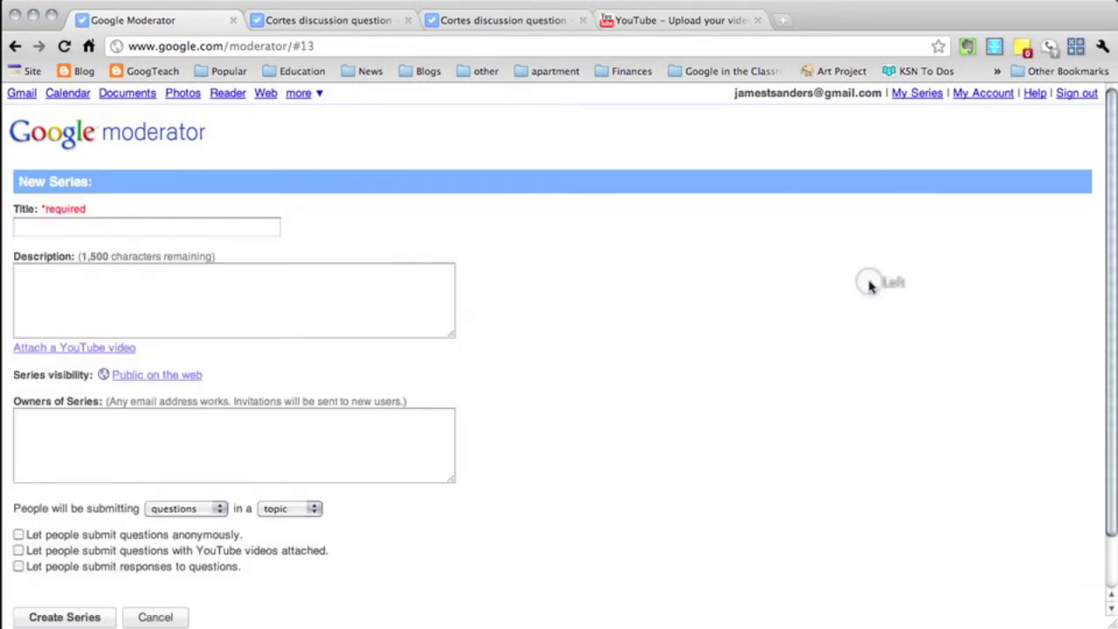
left_click(182, 228)
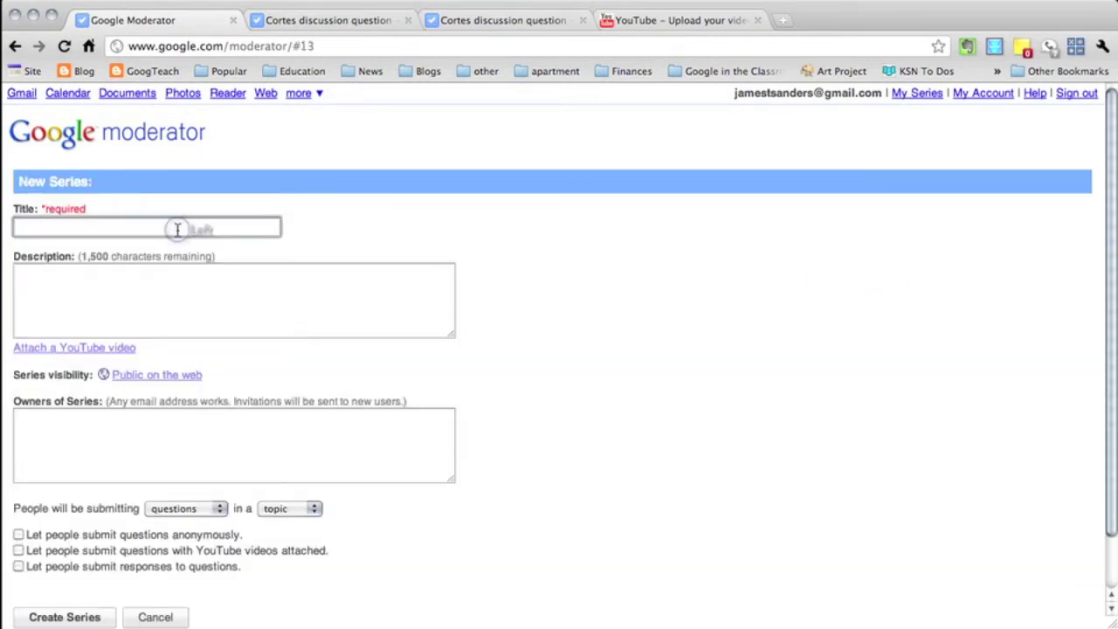
type("MOn")
key("BackSpace")
key("BackSpace")
type("onday's Quick")
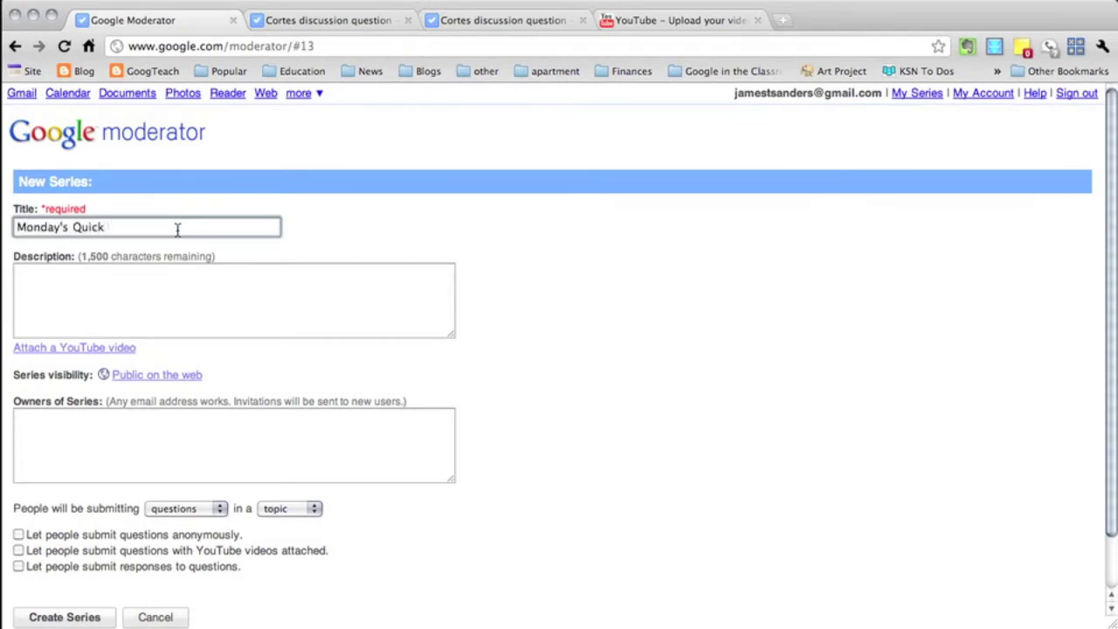
type(" Question")
Step: Enter the series description "Should Cortes be remembered as a hero or a villain?", fixing the spelling of "villain"
left_click(162, 280)
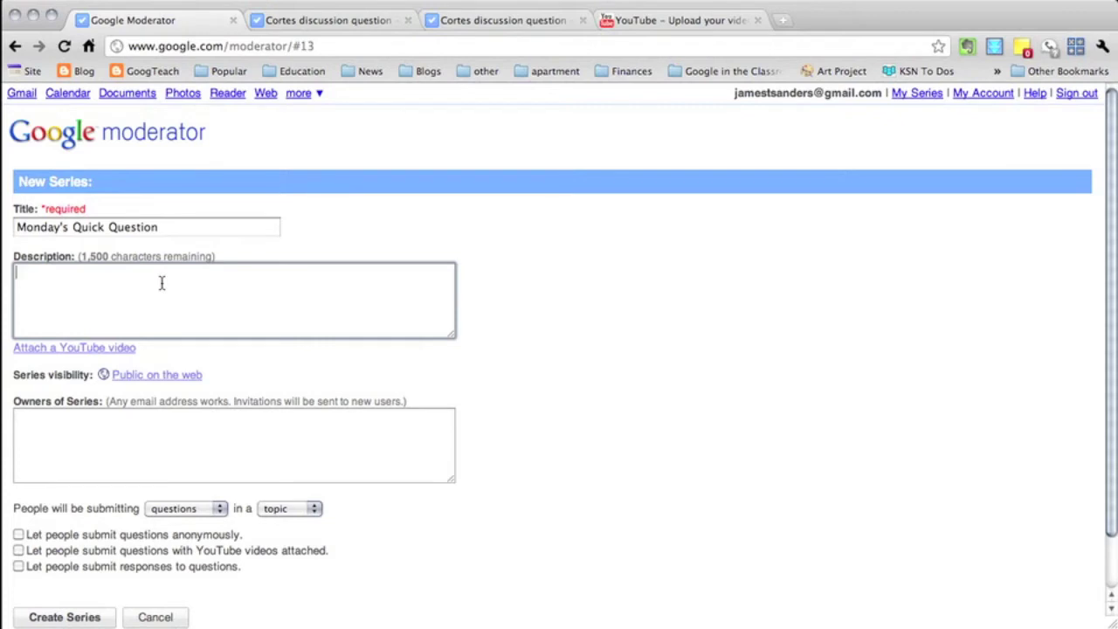
type("Should Cortes be reme")
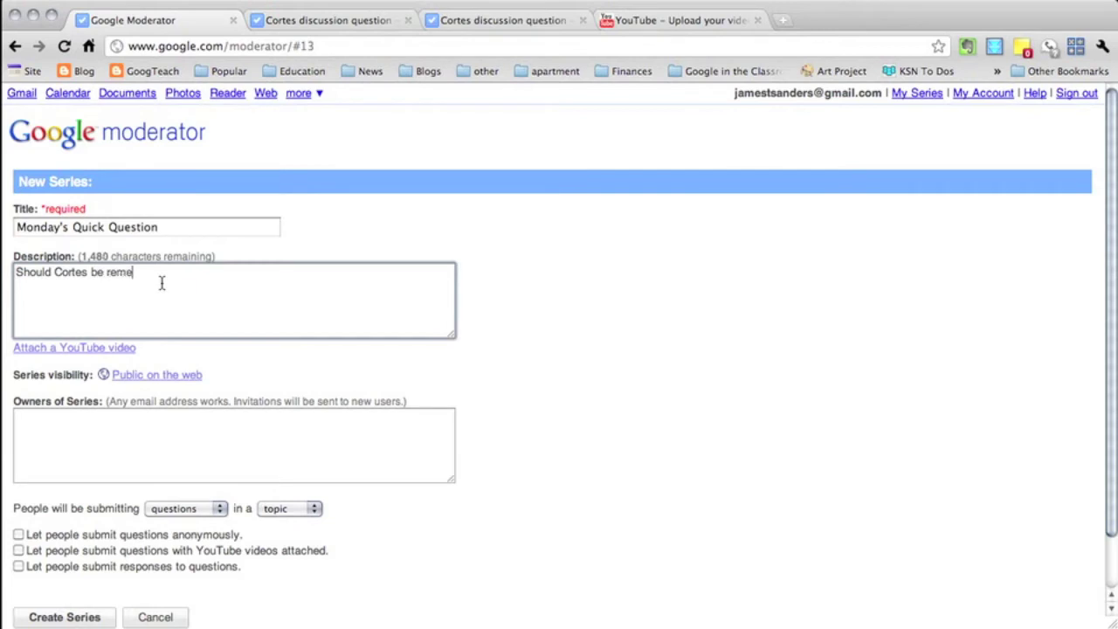
type("mbered as a hero or a villian")
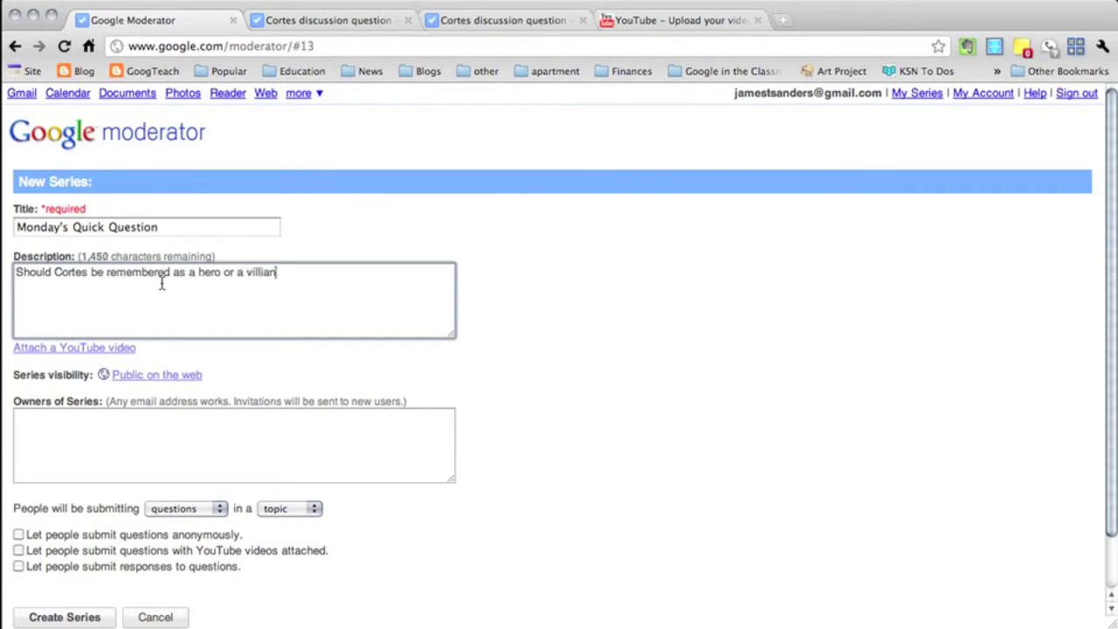
type("?")
right_click(262, 271)
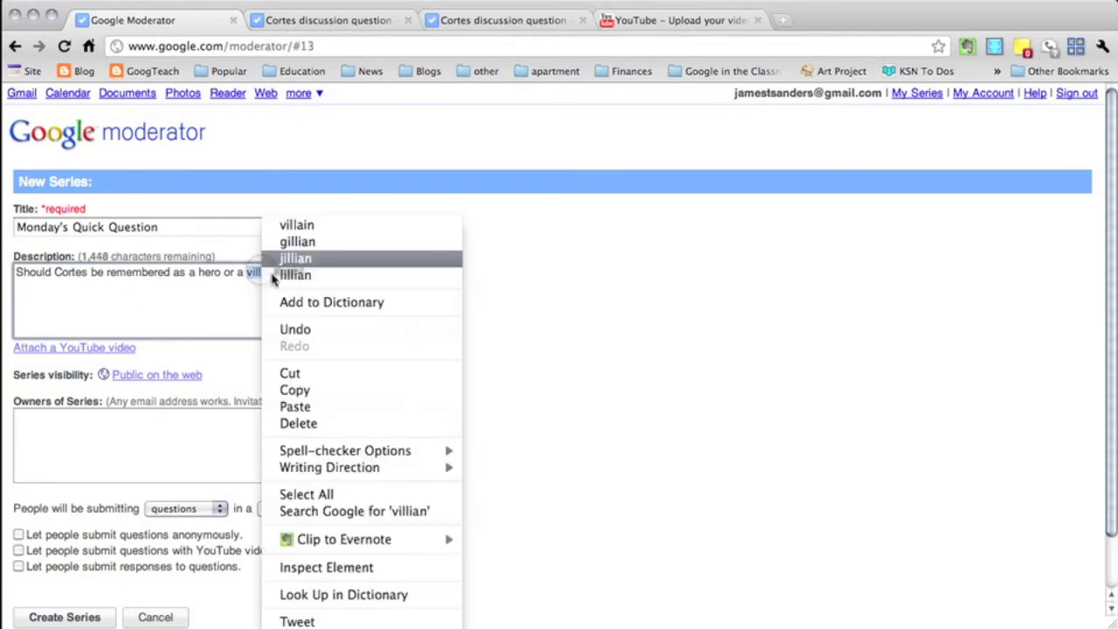
left_click(295, 226)
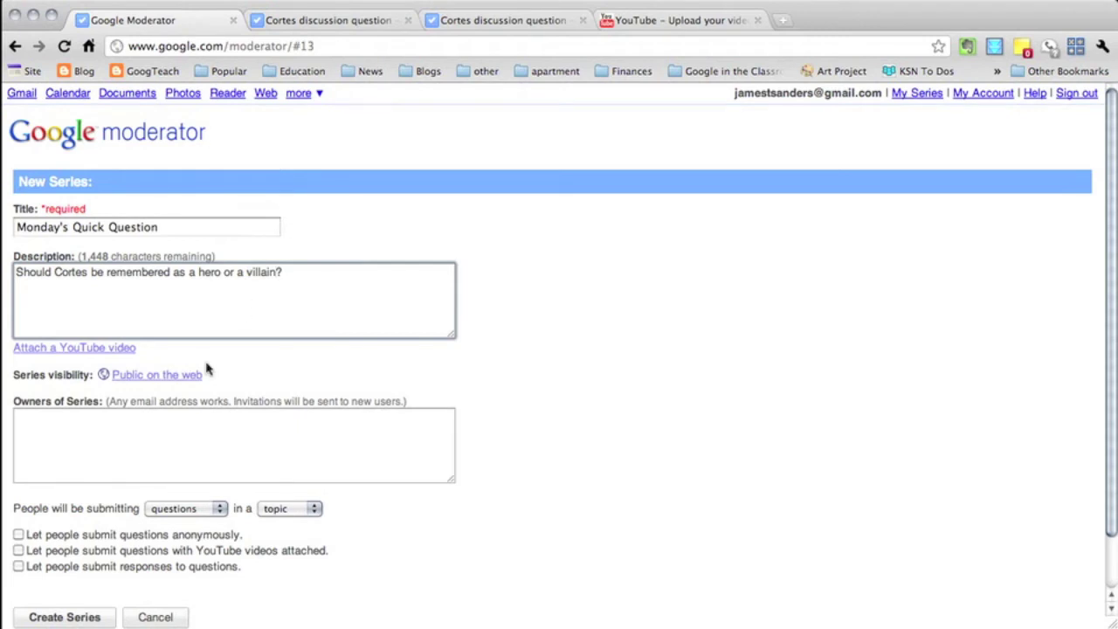
Step: Have people submit ideas in a topic, allow responses to questions, and create the series
scroll(207, 369, "down", 2)
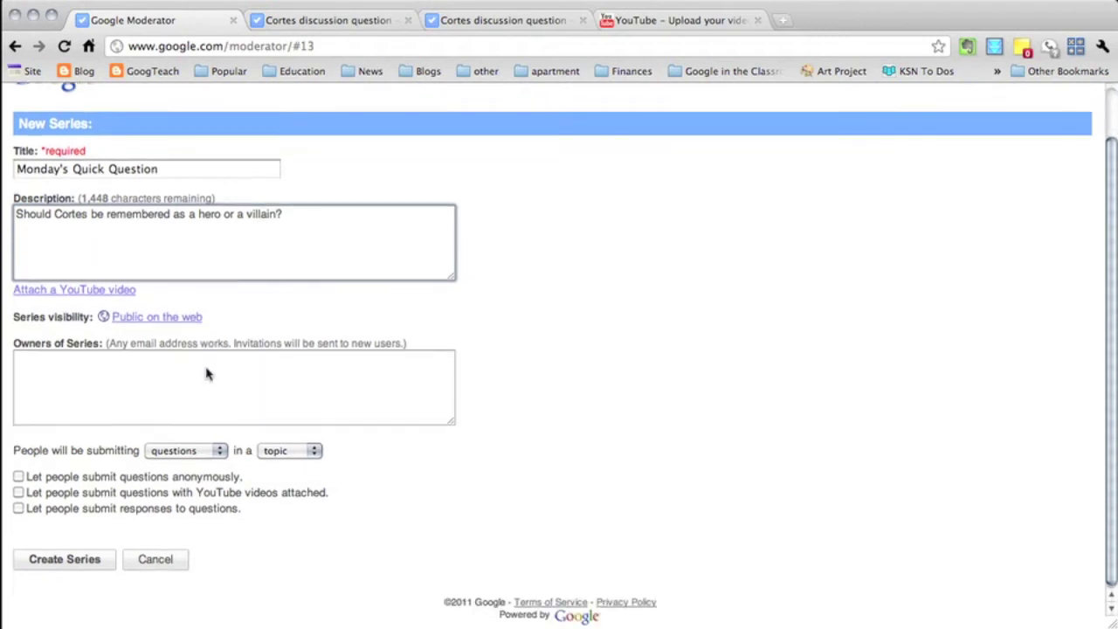
left_click(155, 447)
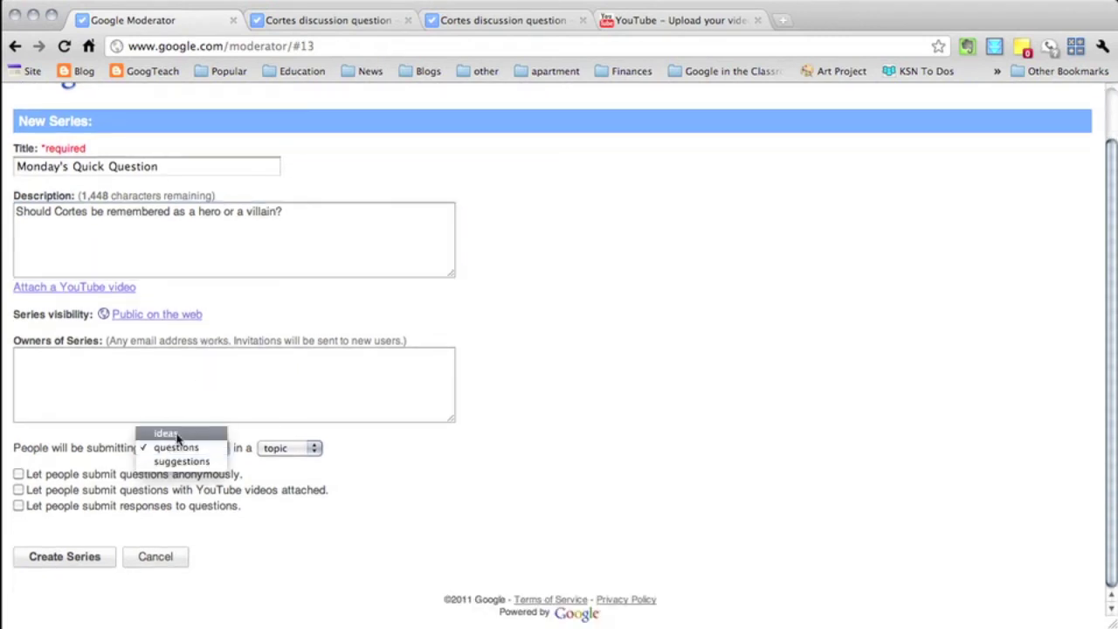
left_click(177, 434)
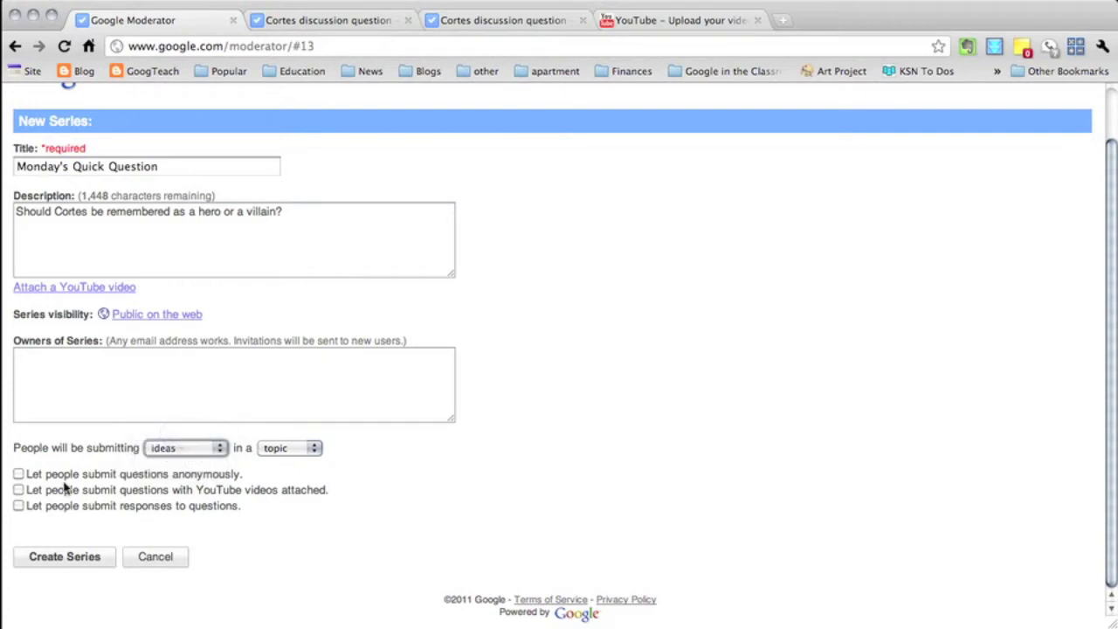
left_click(19, 507)
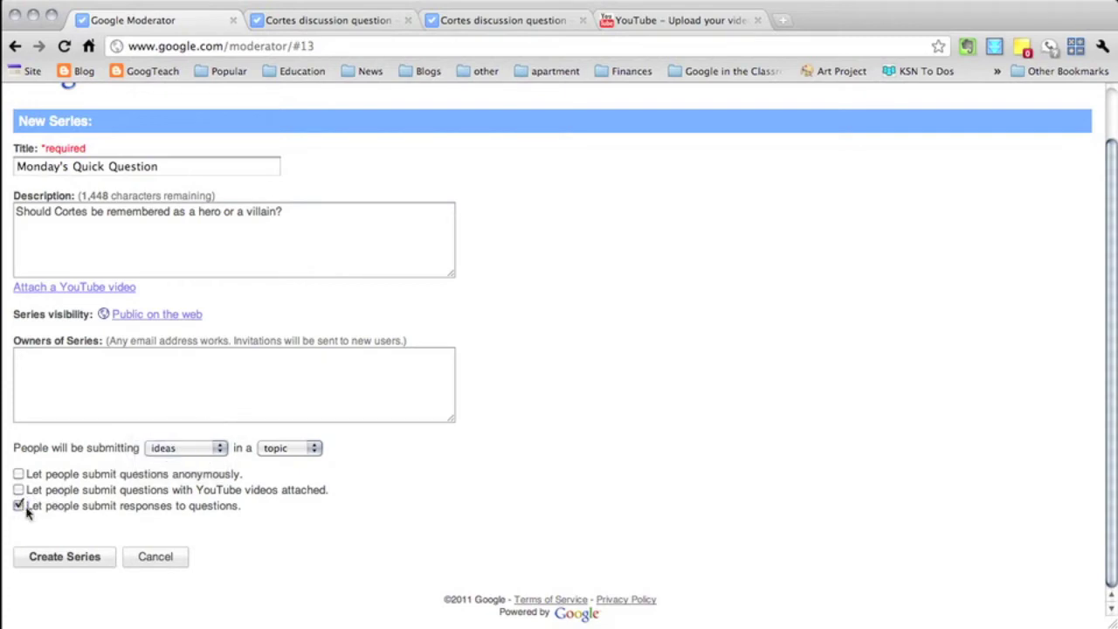
left_click(66, 562)
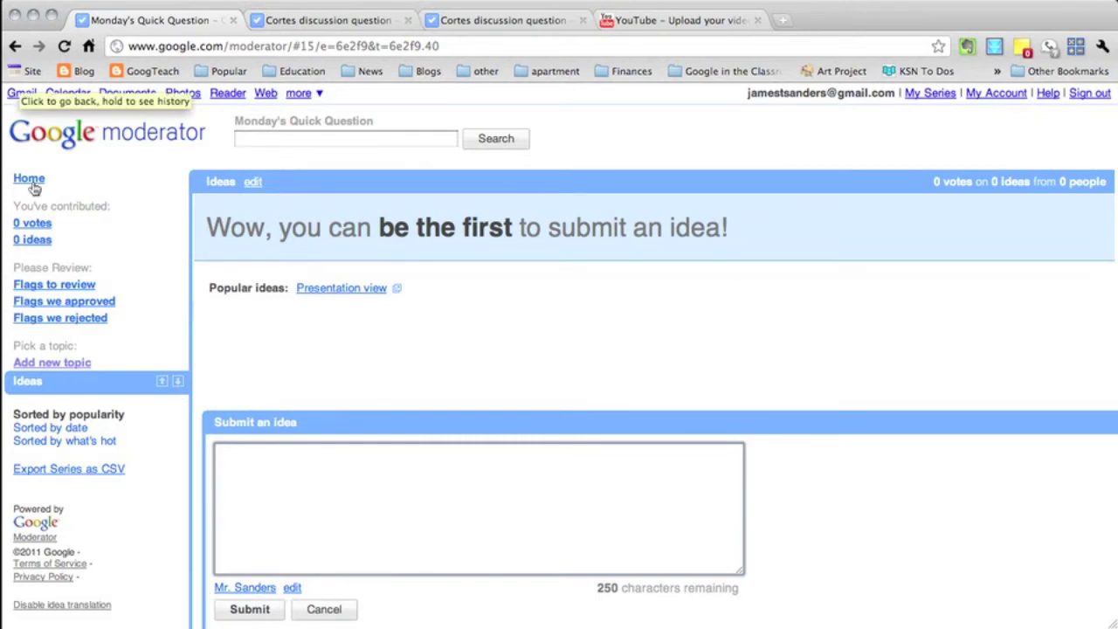
Step: Return to the Moderator home page, open the Monday's Quick Question series and display its sharing options
left_click(52, 148)
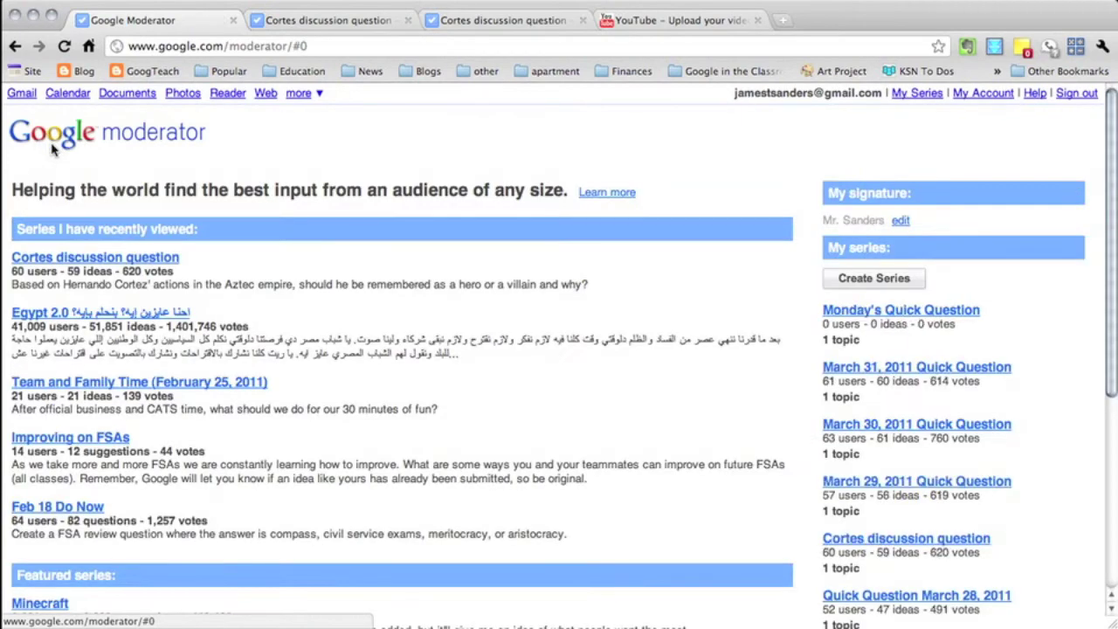
left_click(877, 317)
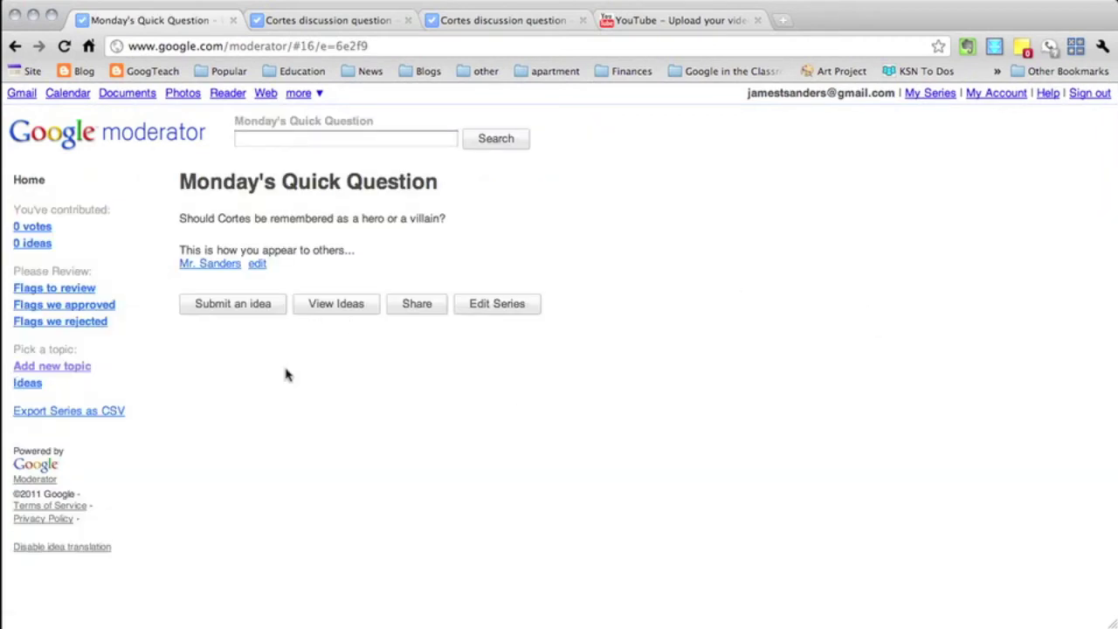
left_click(427, 310)
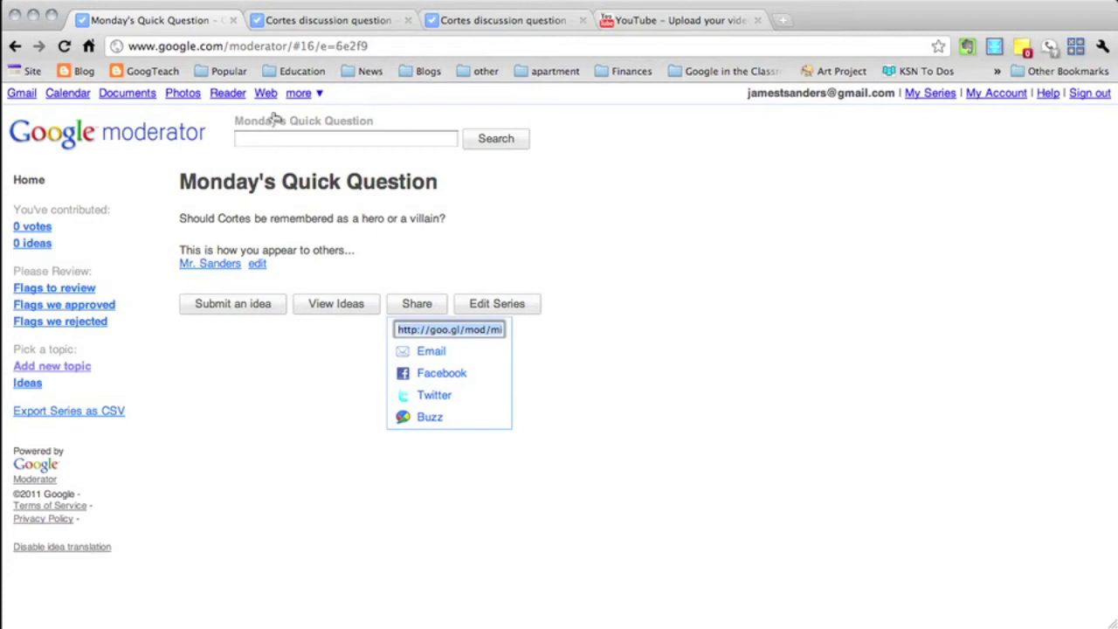
Step: Open the ideas submitted to the Cortes discussion question and check the like and dislike counts of the top popular idea
left_click(303, 22)
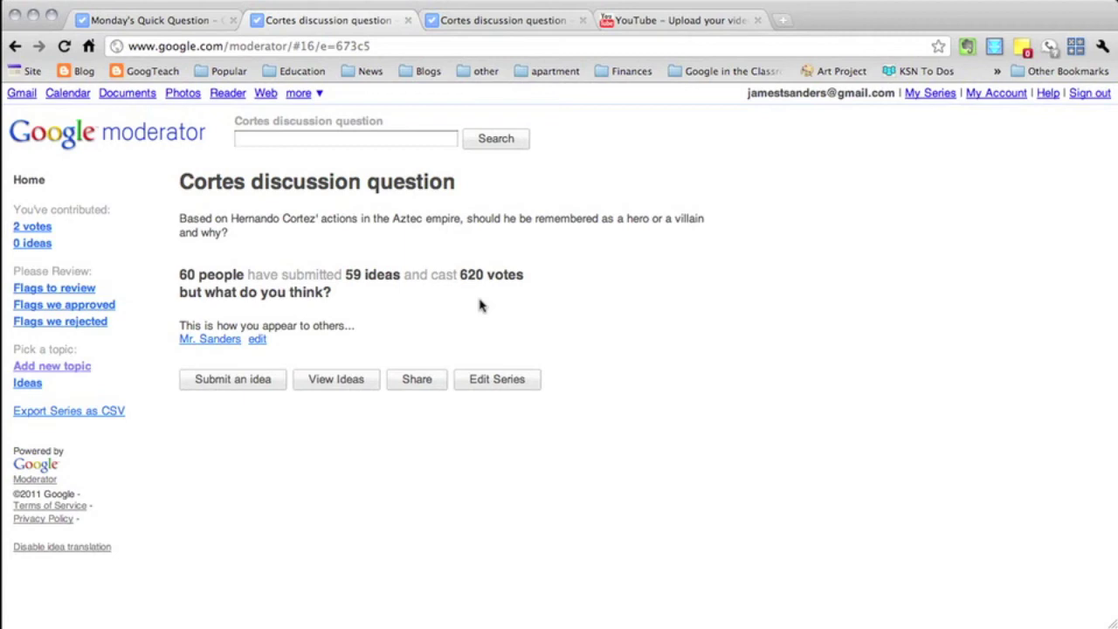
left_click(334, 383)
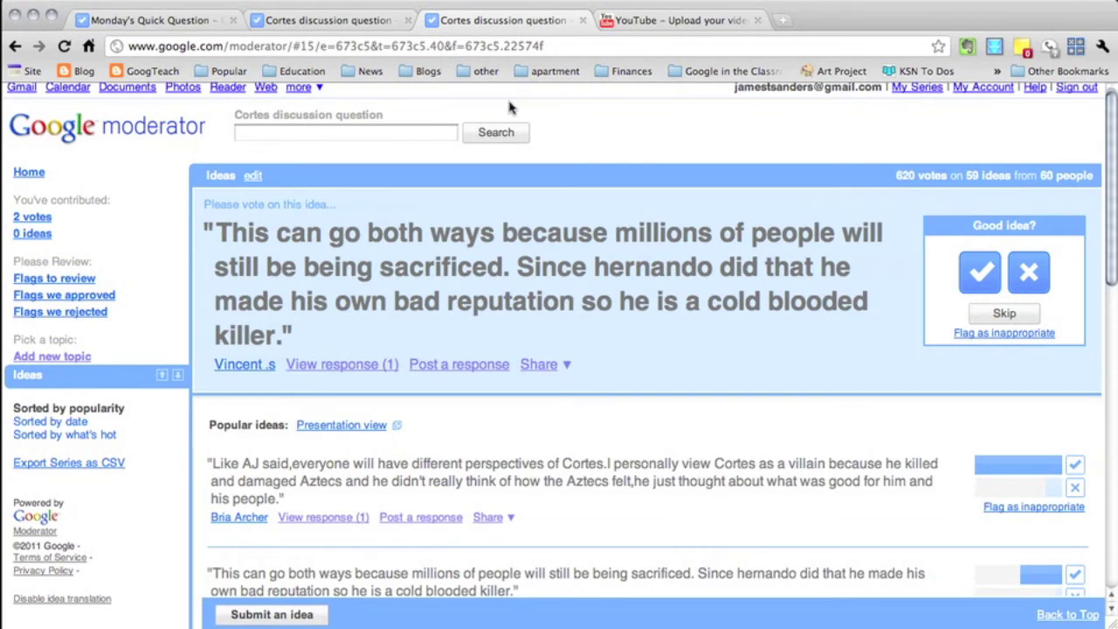
scroll(328, 125, "down", 1)
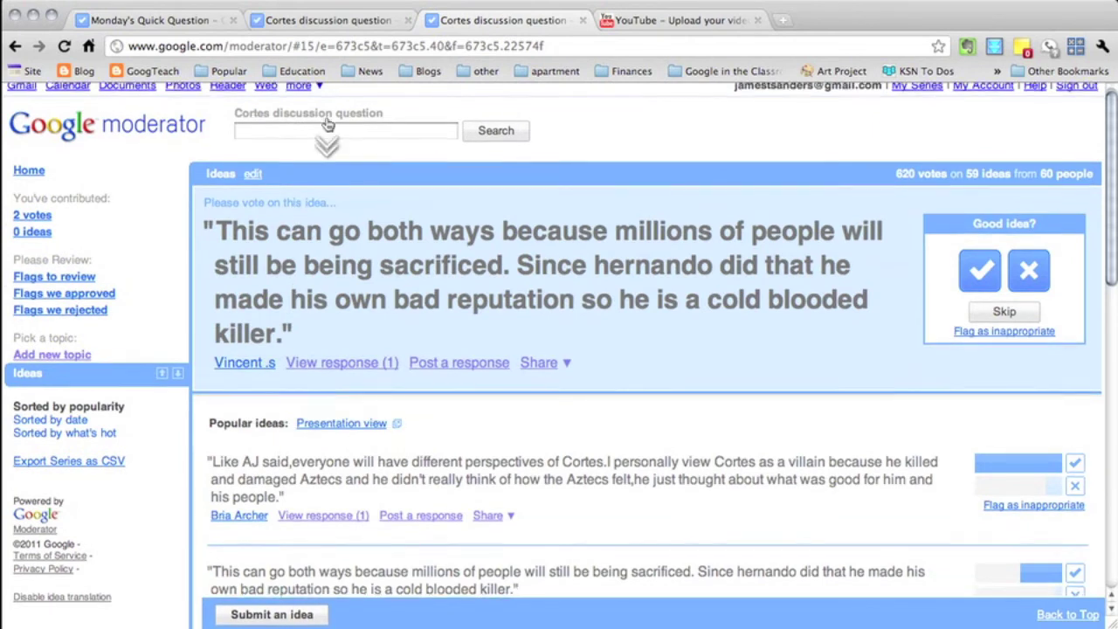
scroll(327, 125, "down", 2)
scroll(160, 206, "up", 2)
scroll(611, 351, "down", 2)
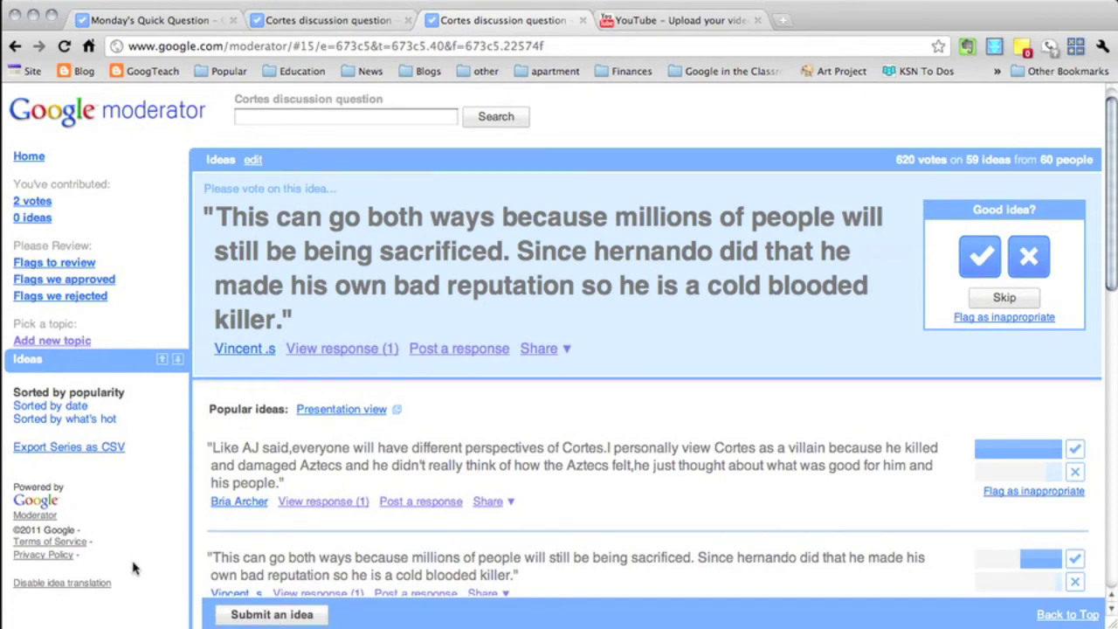
scroll(273, 349, "down", 2)
scroll(274, 350, "down", 6)
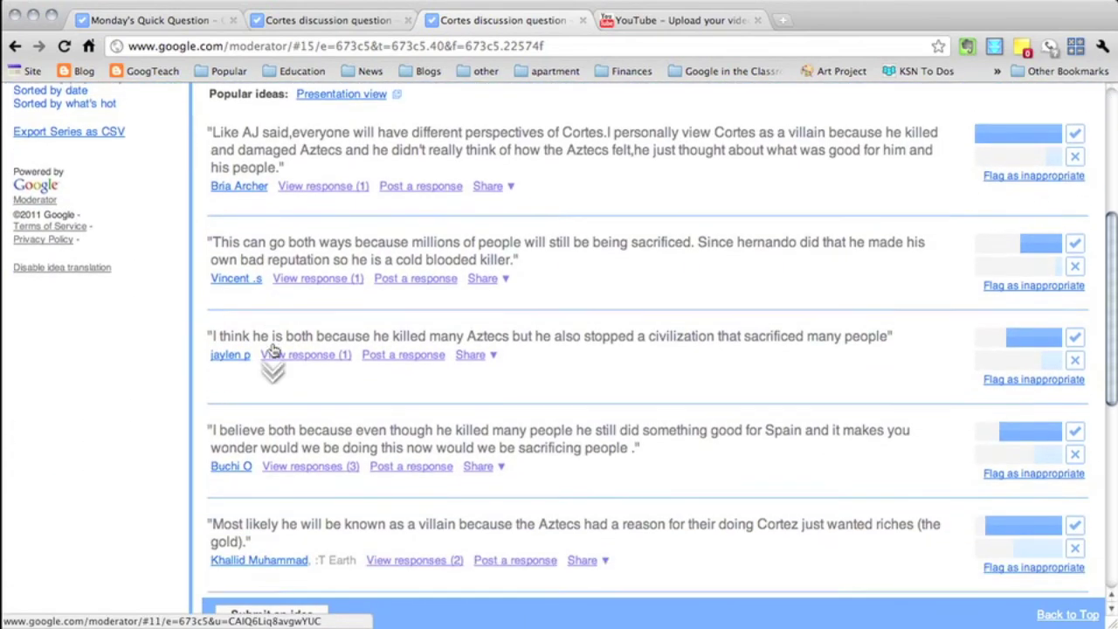
mouse_move(1009, 125)
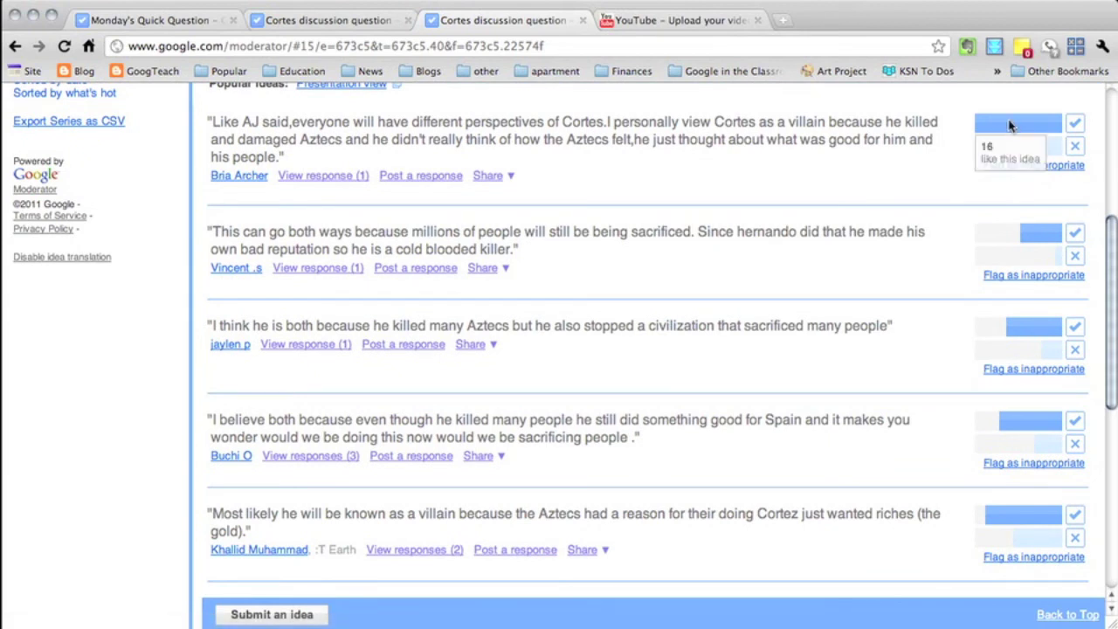
mouse_move(1054, 148)
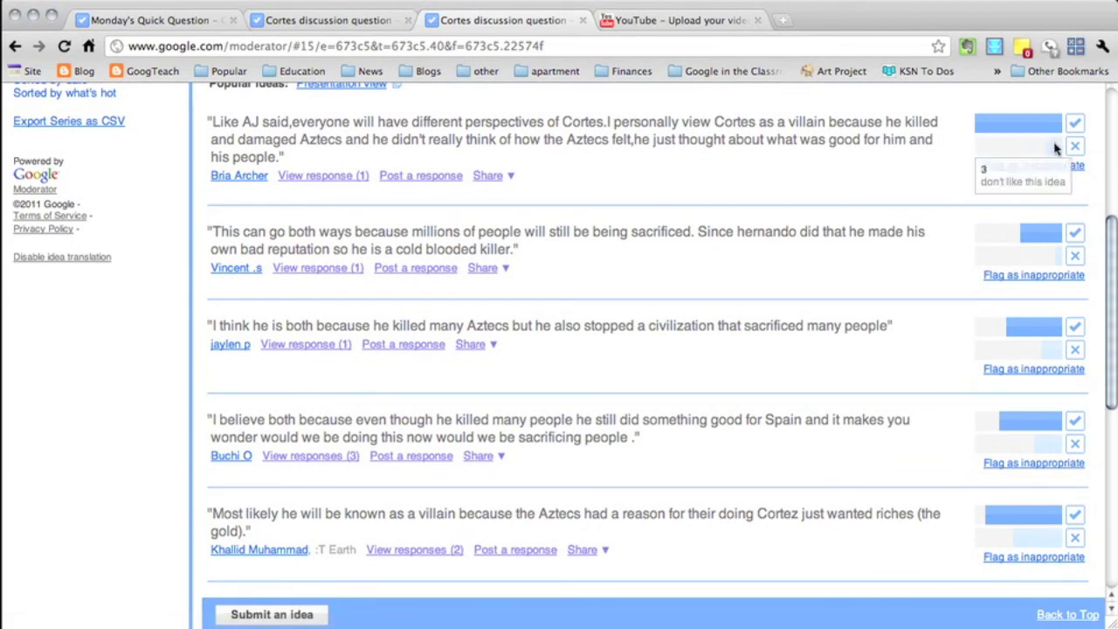
Step: Show the responses to the idea beginning "I believe both because even though he killed many people"
scroll(606, 283, "down", 5)
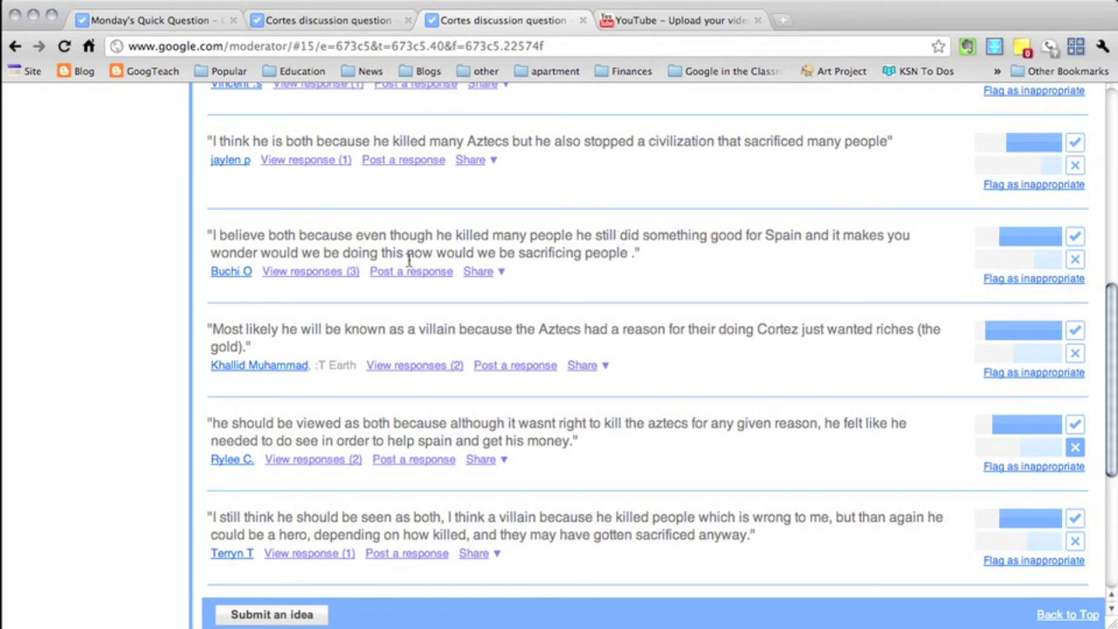
left_click(323, 272)
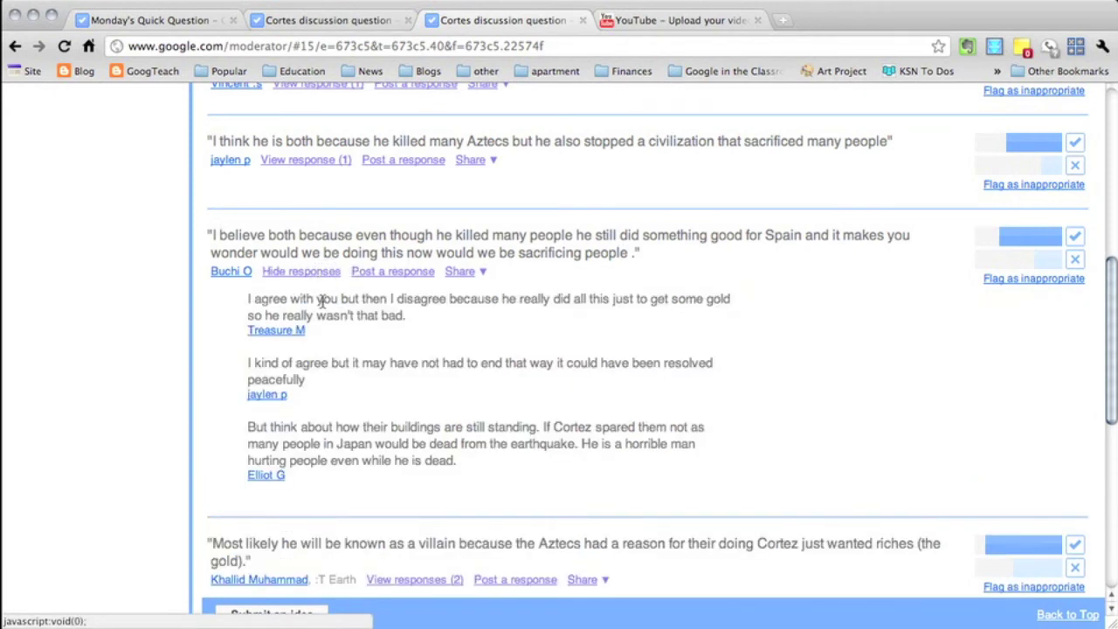